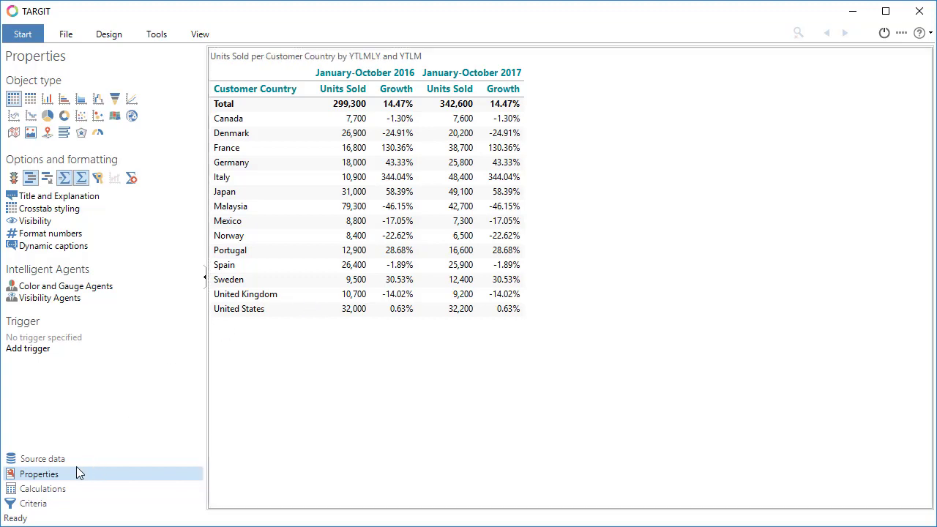
Examine the formula of the Growth calculation, including its m1 references, and apply it as is
{"action": "left_click", "coordinate": [61, 497]}
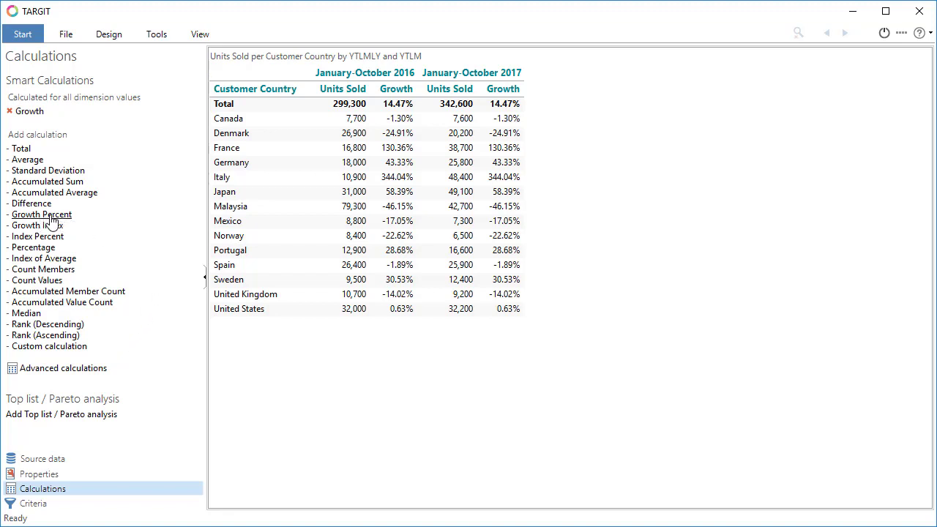
{"action": "left_click", "coordinate": [29, 114]}
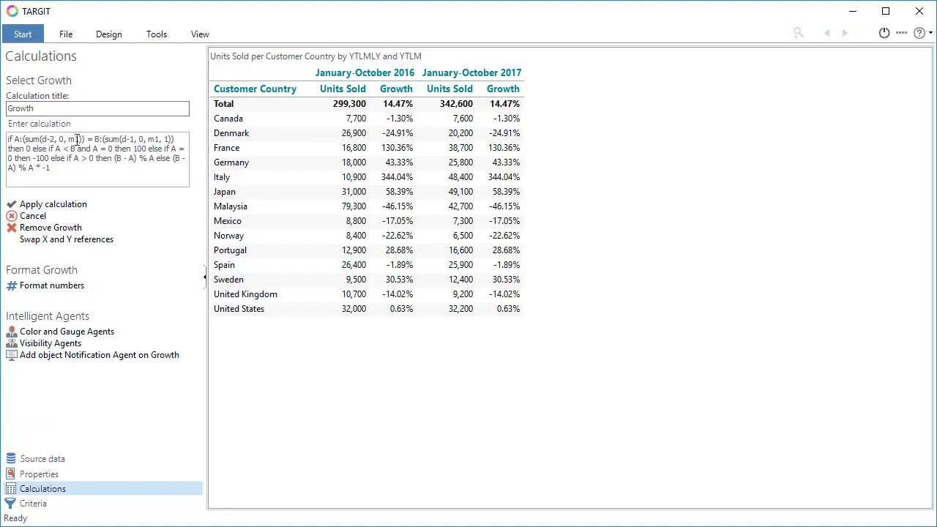
{"action": "double_click", "coordinate": [76, 139]}
{"action": "double_click", "coordinate": [155, 139]}
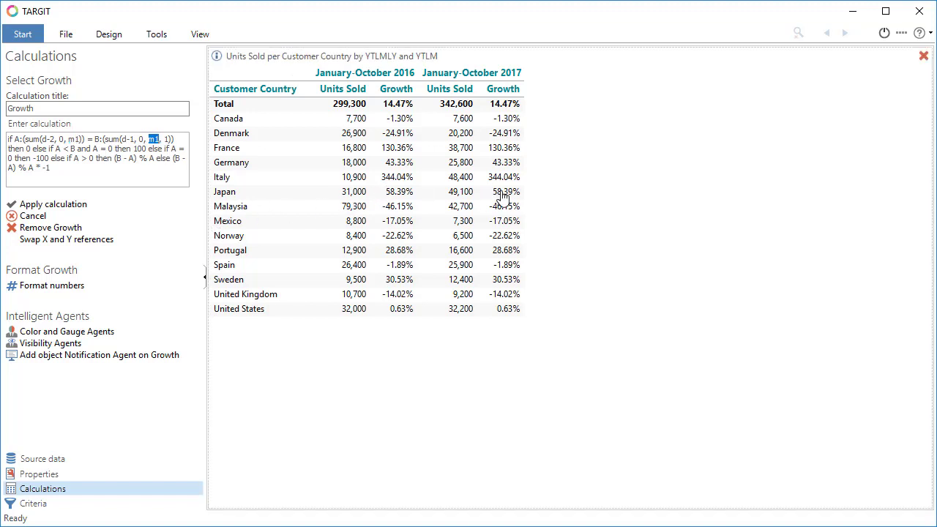
{"action": "left_click", "coordinate": [73, 208]}
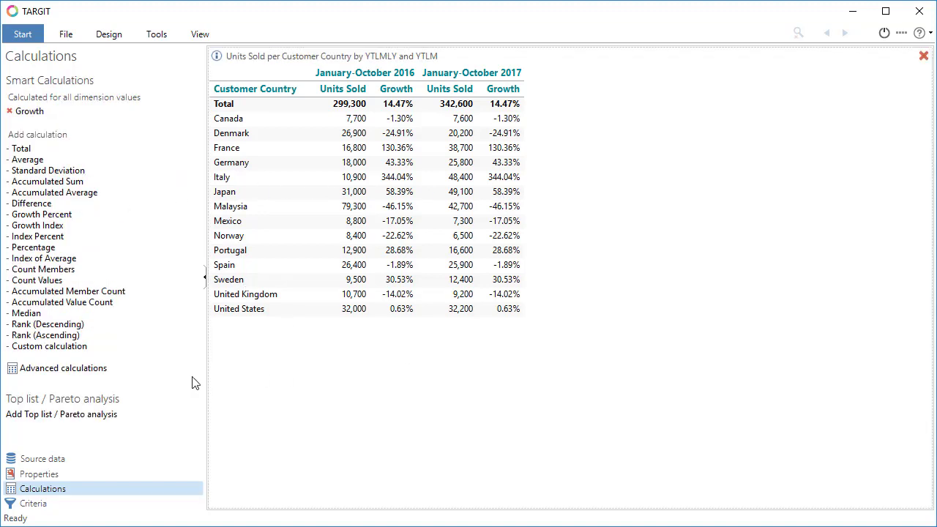
Convert the crosstab into a horizontal bar chart and hide the Growth measure from it
{"action": "left_click", "coordinate": [50, 474]}
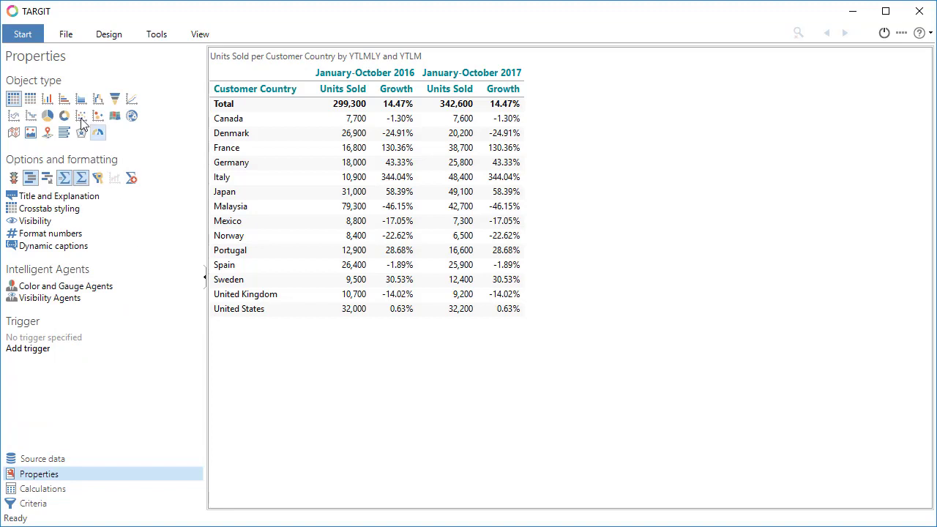
{"action": "left_click", "coordinate": [65, 99]}
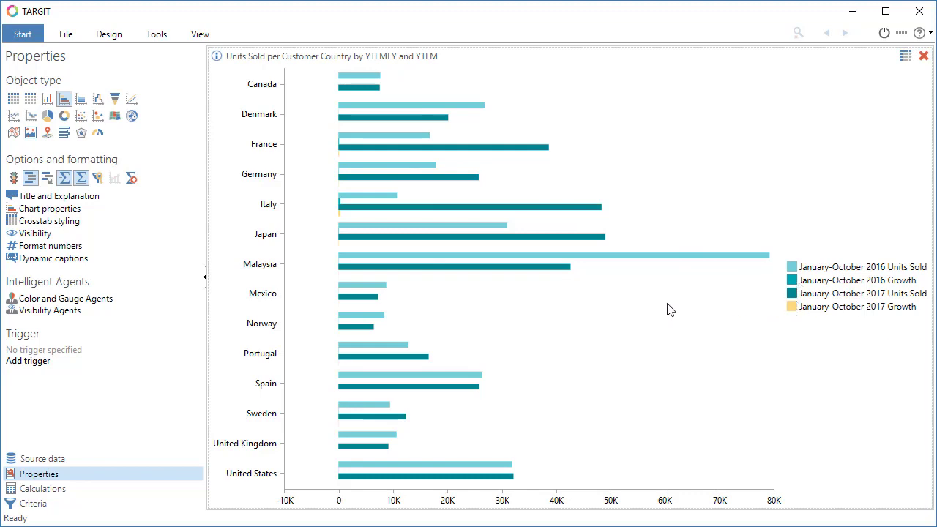
{"action": "left_click", "coordinate": [33, 233]}
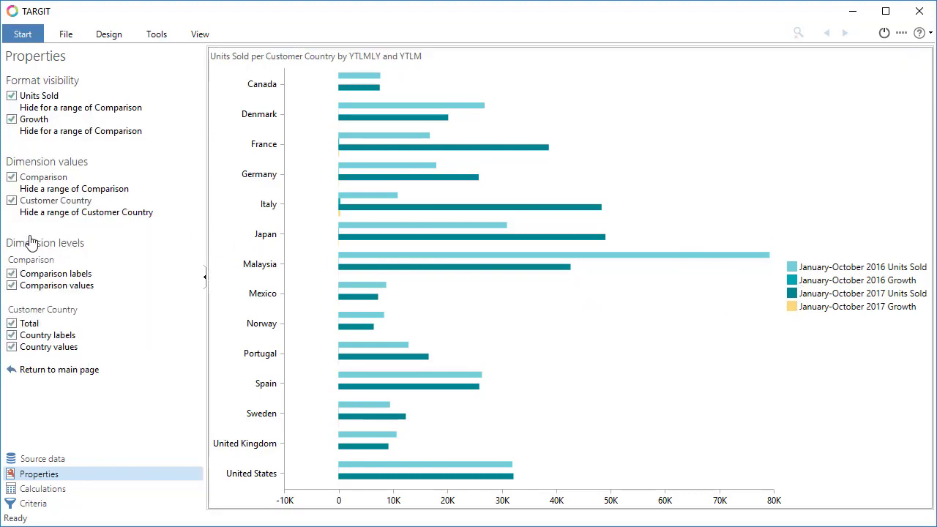
{"action": "left_click", "coordinate": [12, 120]}
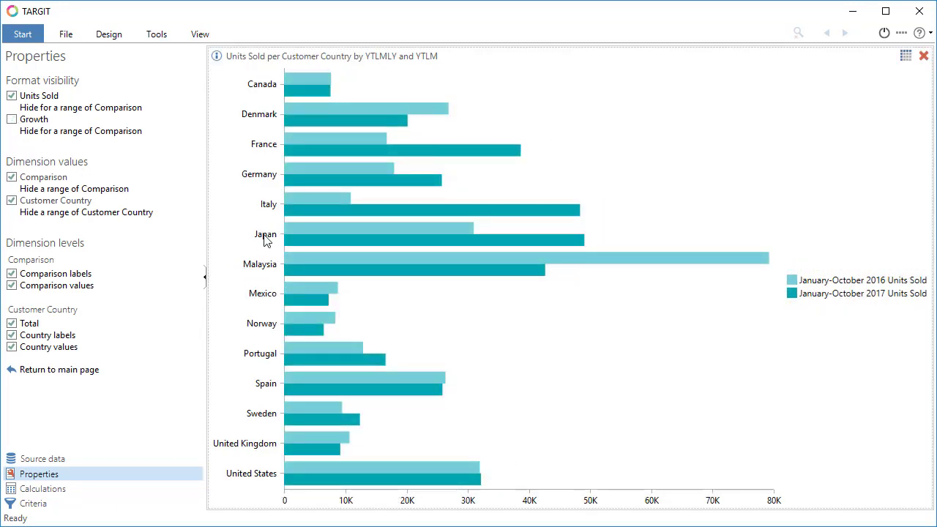
Set the bar chart's mouse-over label to Custom in the chart properties
{"action": "mouse_move", "coordinate": [338, 203]}
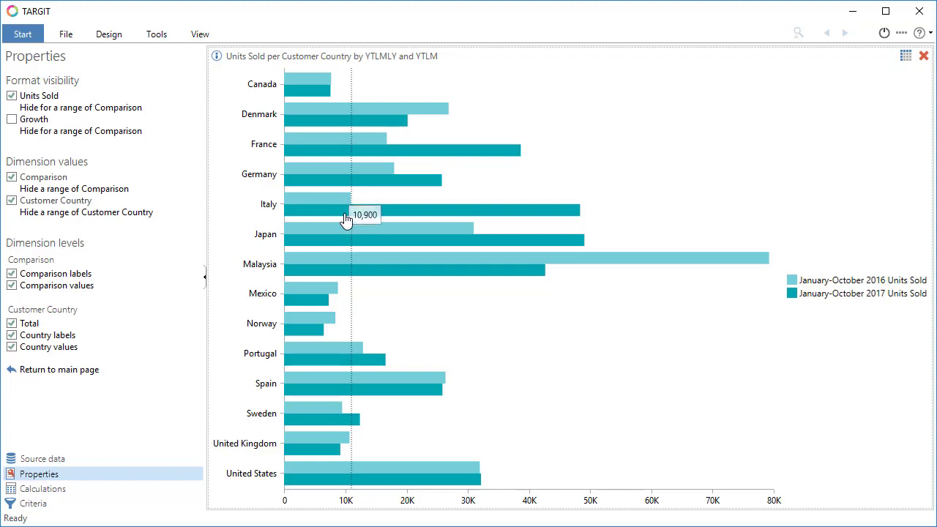
{"action": "mouse_move", "coordinate": [358, 232]}
{"action": "right_click", "coordinate": [467, 288]}
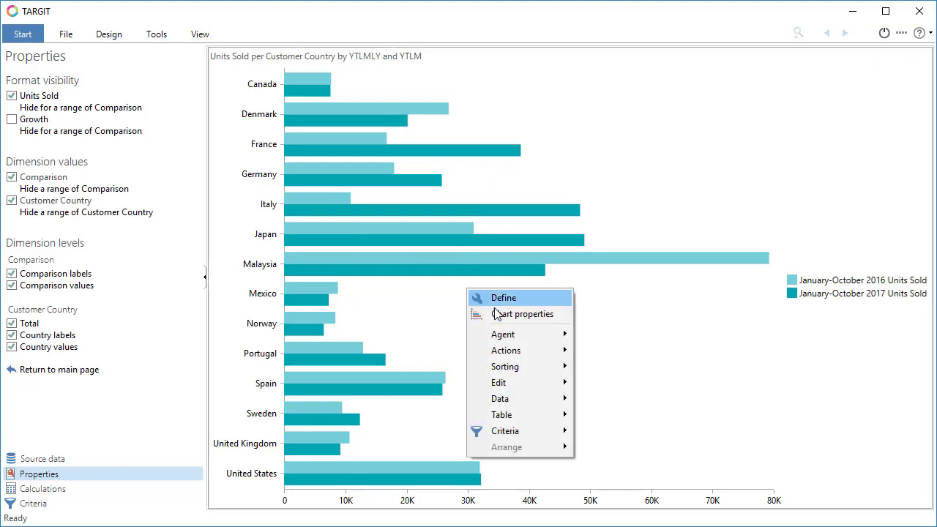
{"action": "left_click", "coordinate": [498, 314]}
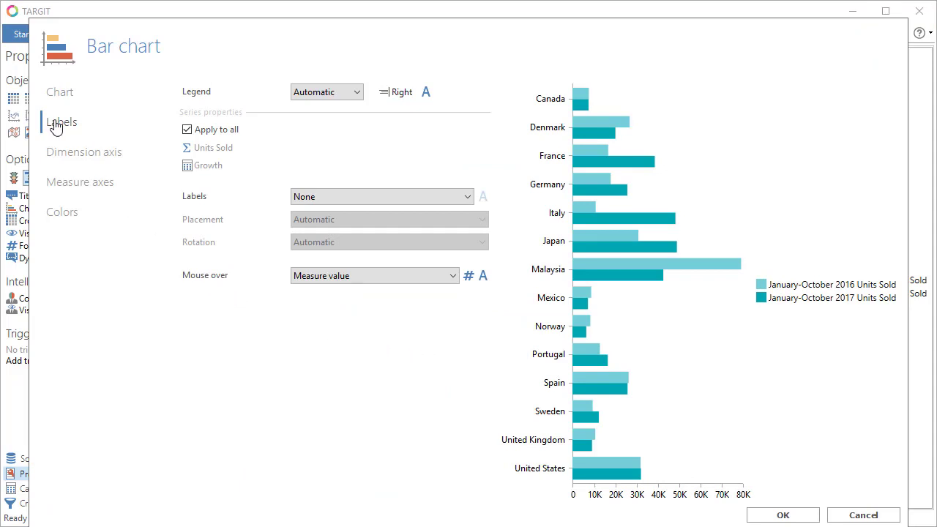
{"action": "left_click", "coordinate": [452, 277]}
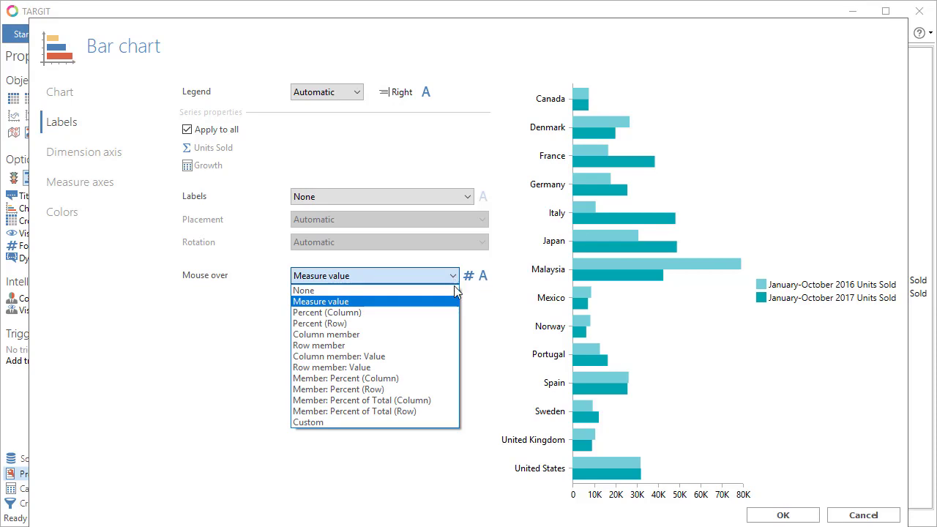
{"action": "left_click", "coordinate": [347, 422]}
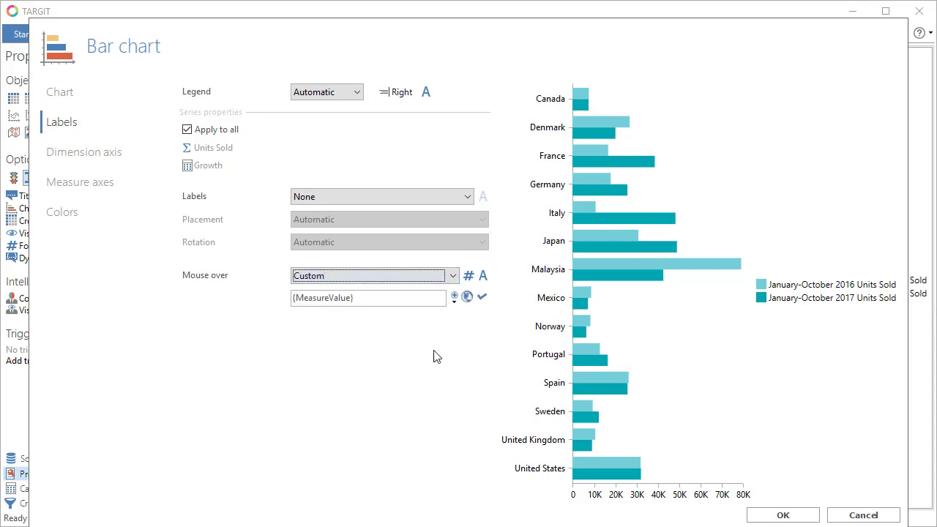
Clear the default {MeasureValue} mouse-over text in the advanced text editor and flush the unused placeholder
{"action": "left_click", "coordinate": [454, 301]}
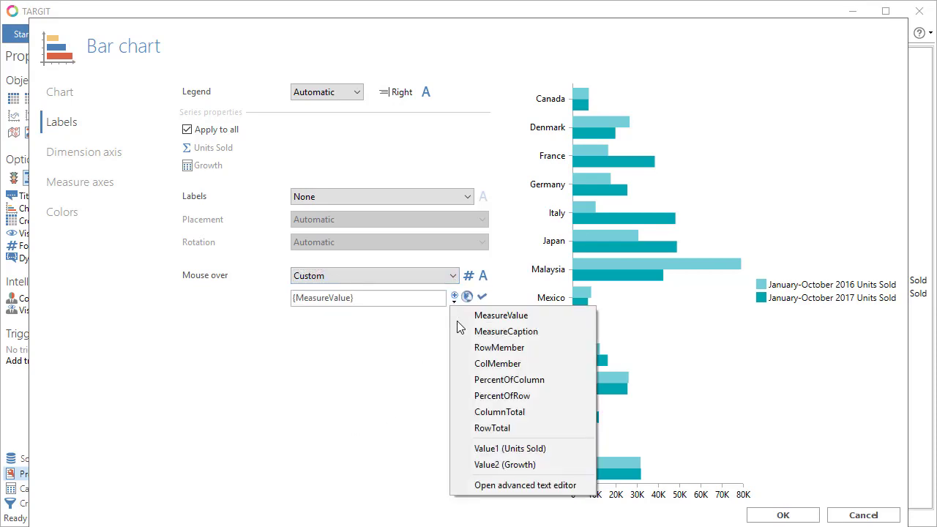
{"action": "left_click", "coordinate": [515, 487]}
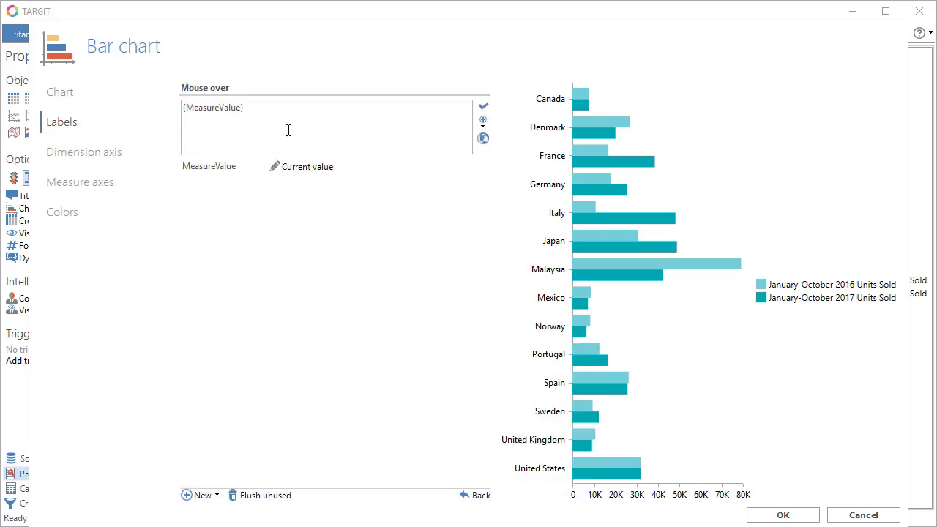
{"action": "key", "text": "ctrl+a"}
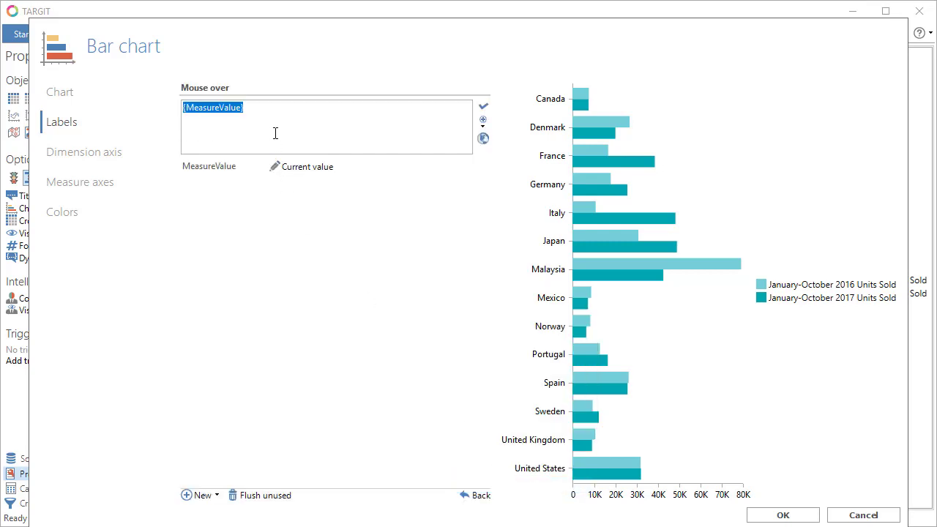
{"action": "key", "text": "Delete"}
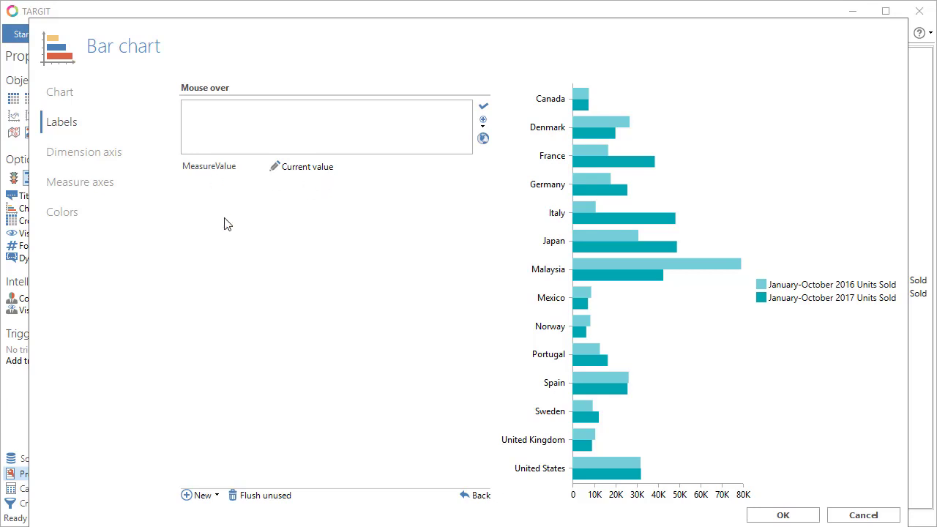
{"action": "left_click", "coordinate": [266, 496]}
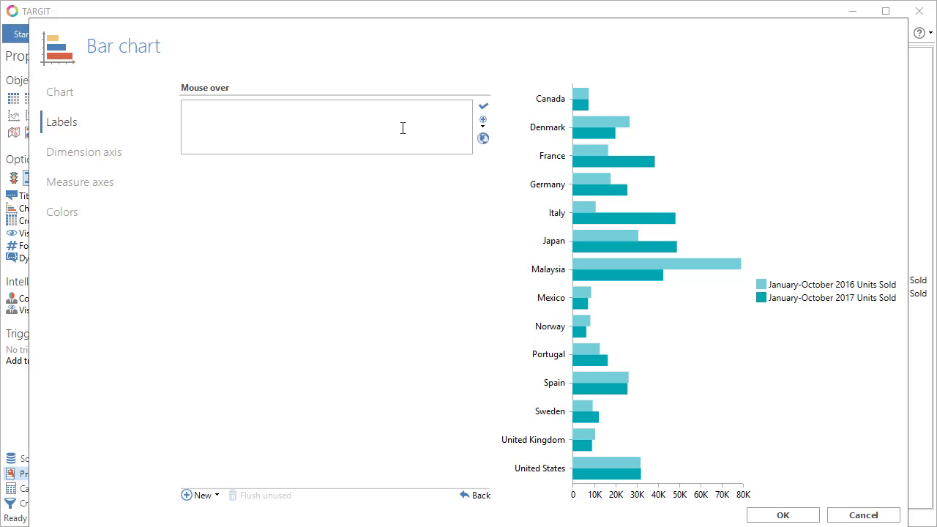
Write the mouse-over lines "Last year:", "This year:" and "Growth:", adding new Units Sold lookups to the first two and a new Growth lookup to the third
{"action": "left_click", "coordinate": [482, 129]}
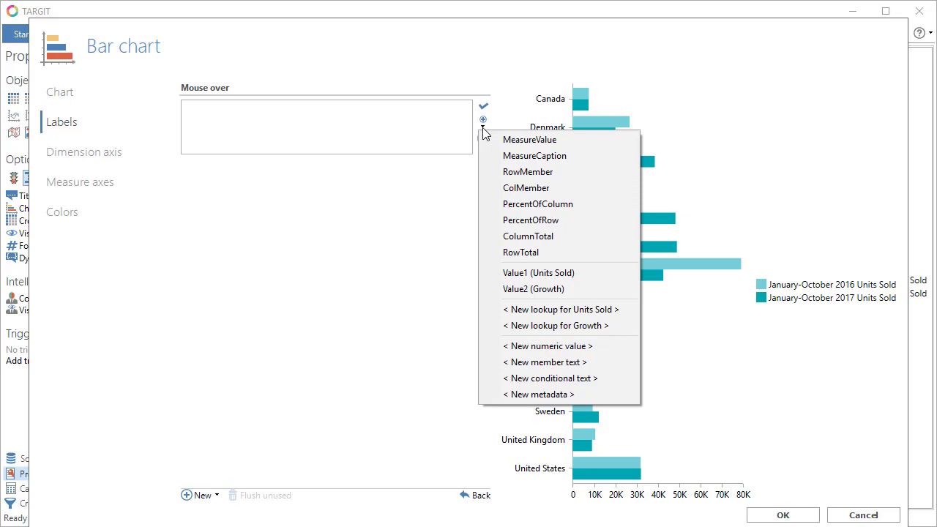
{"action": "left_click", "coordinate": [382, 115]}
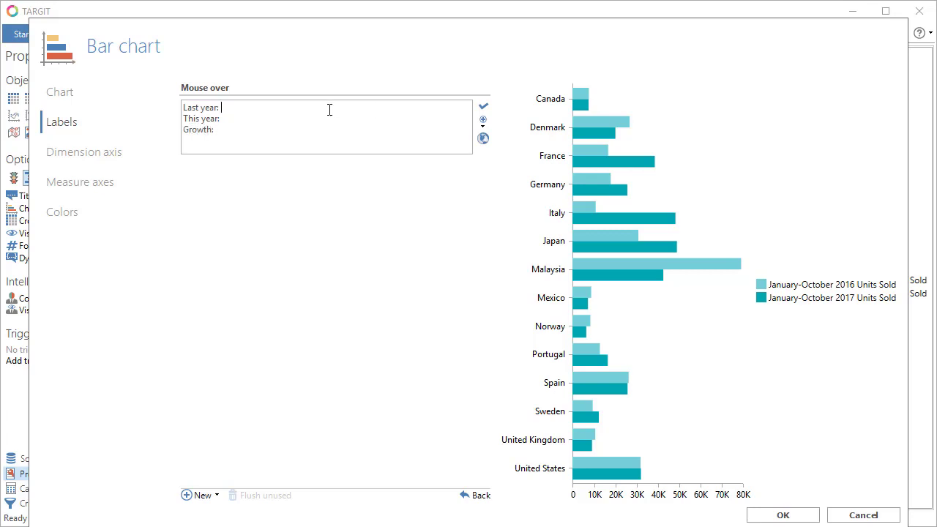
{"action": "left_click", "coordinate": [483, 129]}
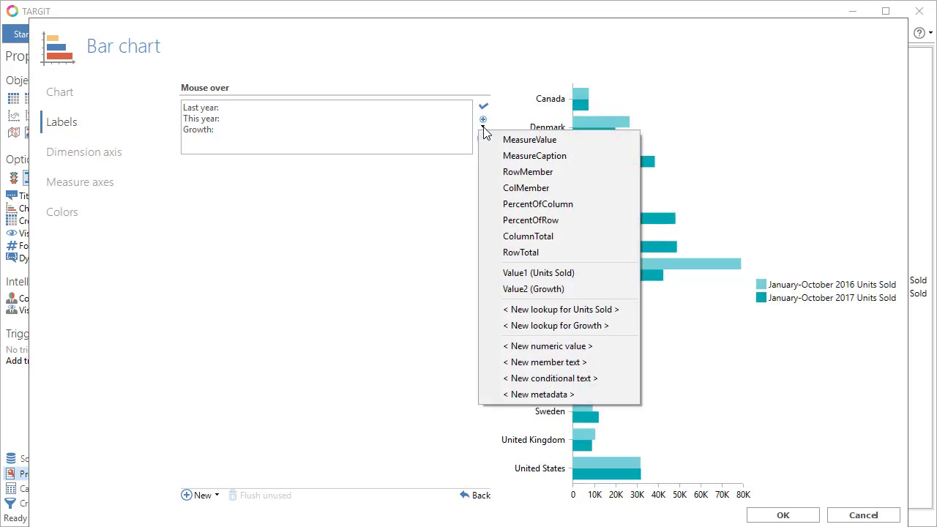
{"action": "left_click", "coordinate": [538, 310]}
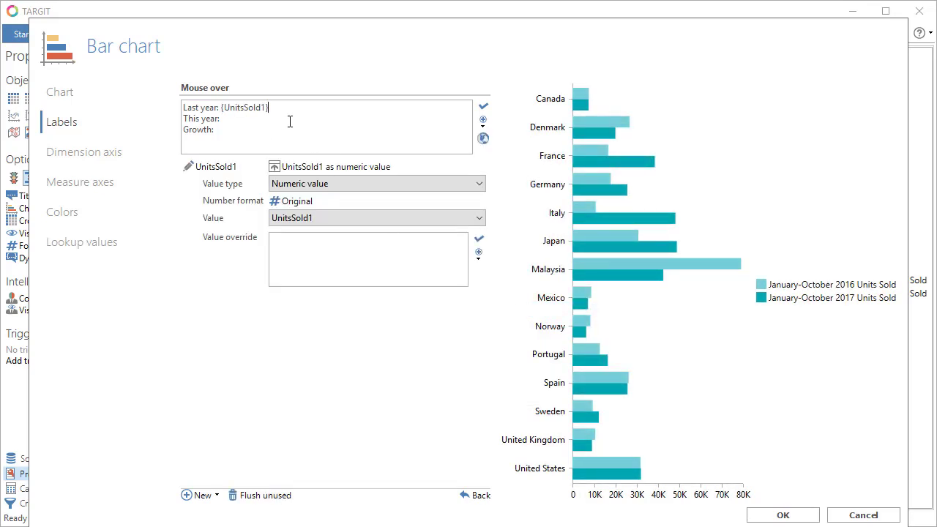
{"action": "left_click", "coordinate": [483, 126]}
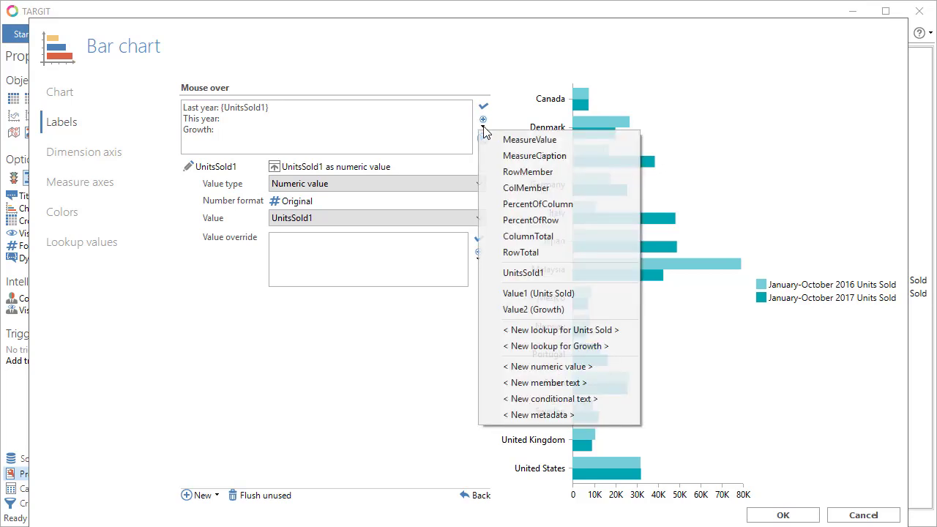
{"action": "left_click", "coordinate": [578, 331]}
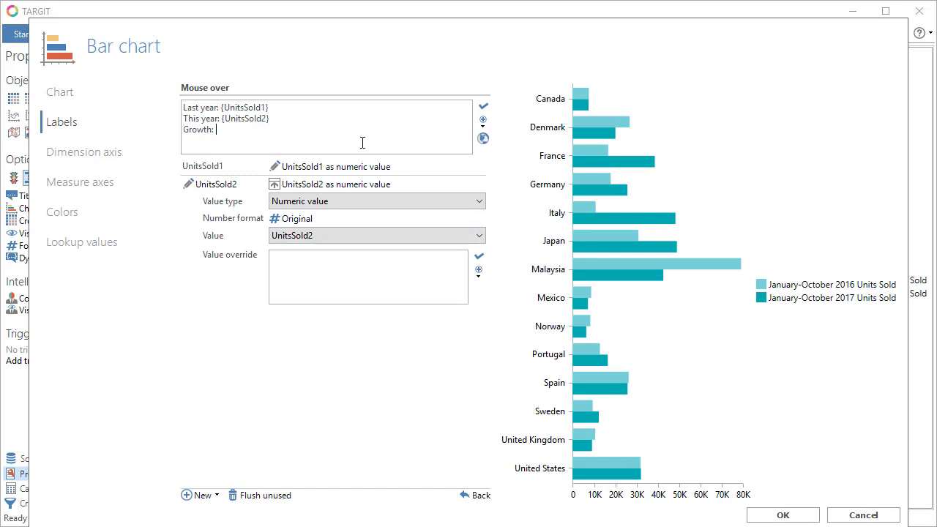
{"action": "left_click", "coordinate": [483, 126]}
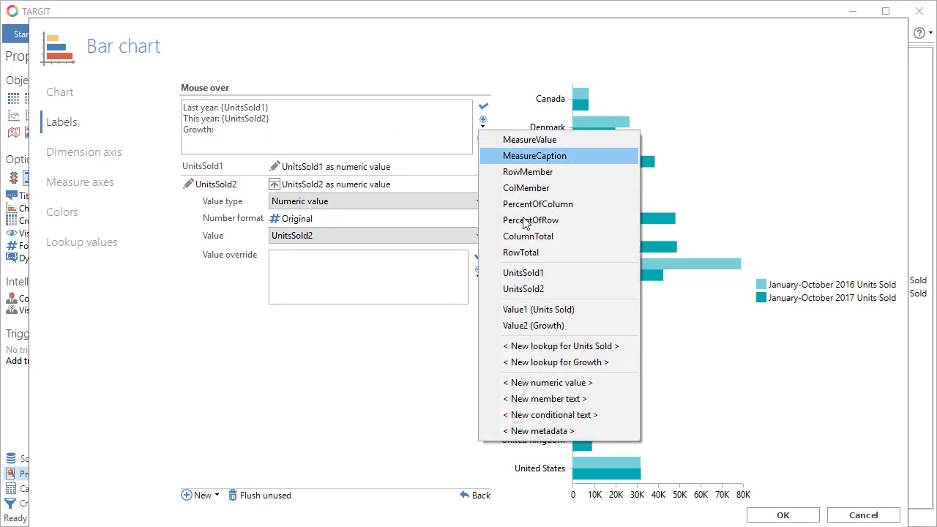
{"action": "left_click", "coordinate": [540, 362]}
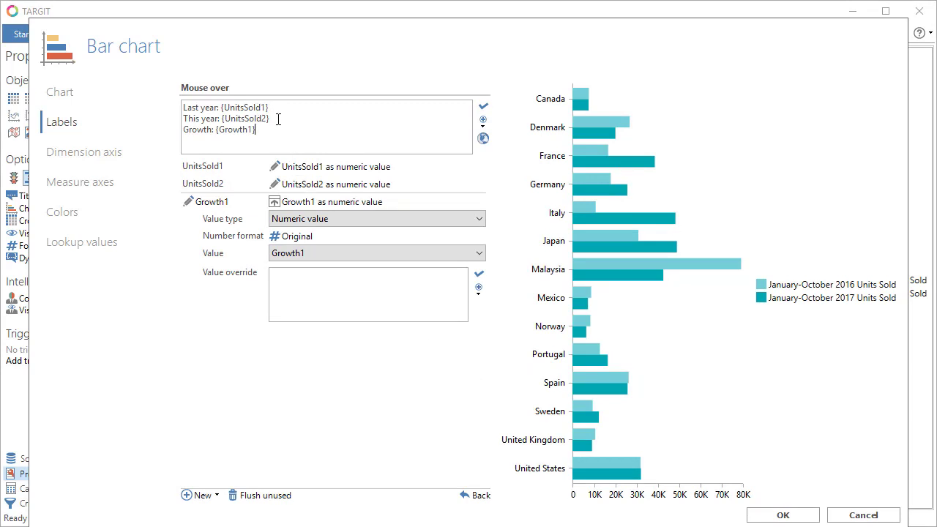
{"action": "mouse_move", "coordinate": [592, 188]}
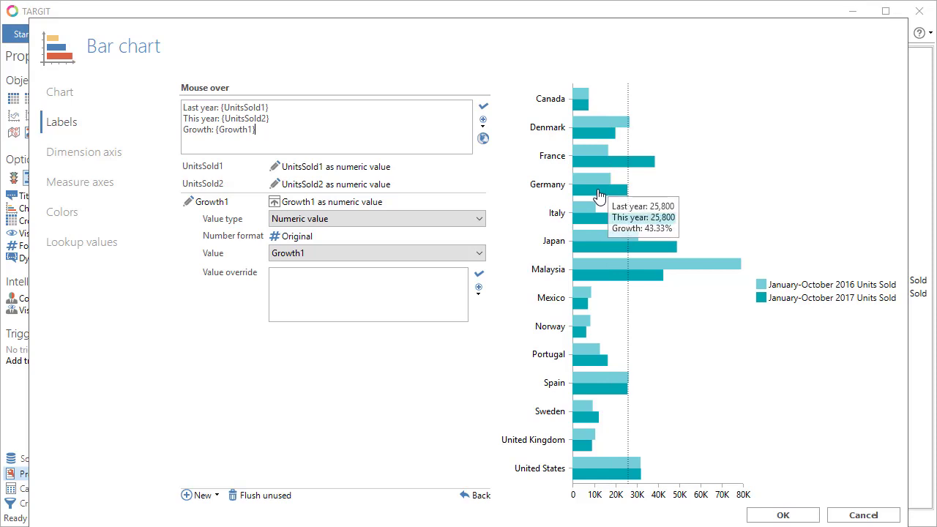
Set lookup value UnitsSold1 to fixed column 1 (January-October 2016) and UnitsSold2 to fixed column 2 (January-October 2017)
{"action": "left_click", "coordinate": [86, 251]}
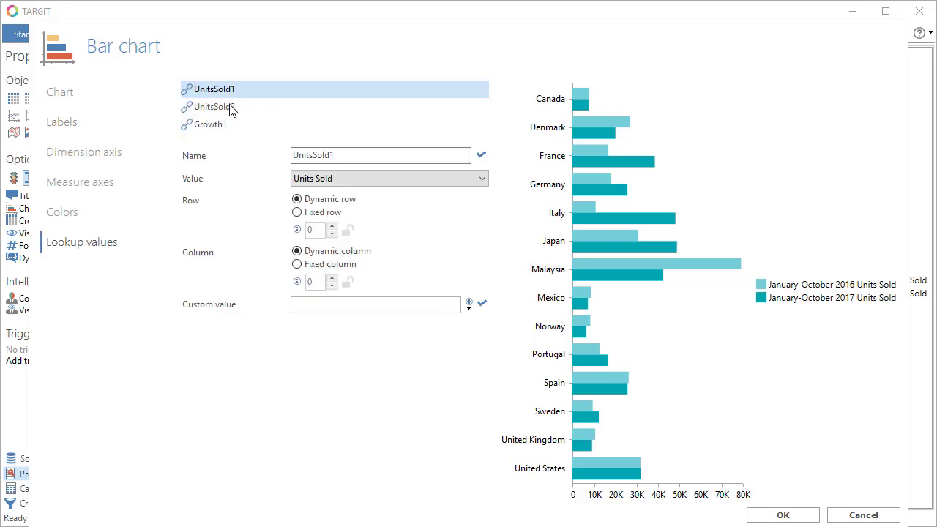
{"action": "left_click", "coordinate": [297, 265]}
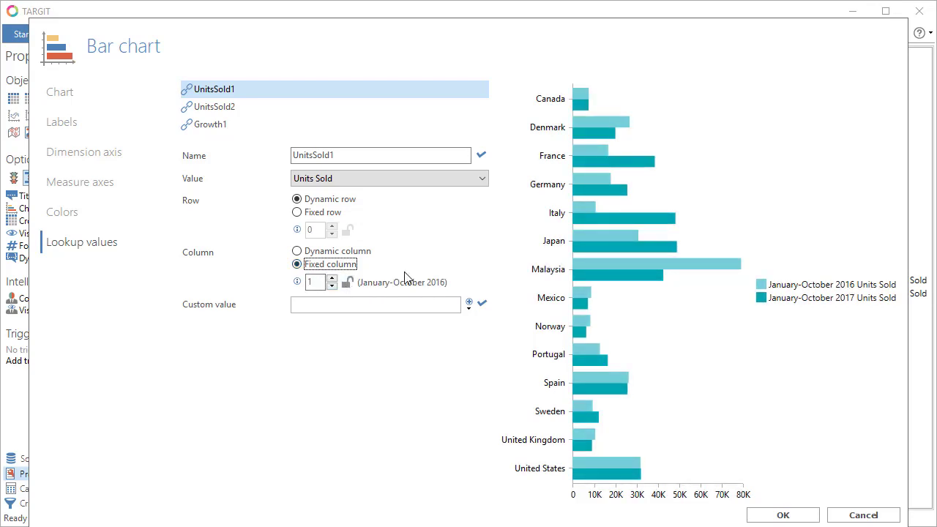
{"action": "left_click", "coordinate": [230, 111]}
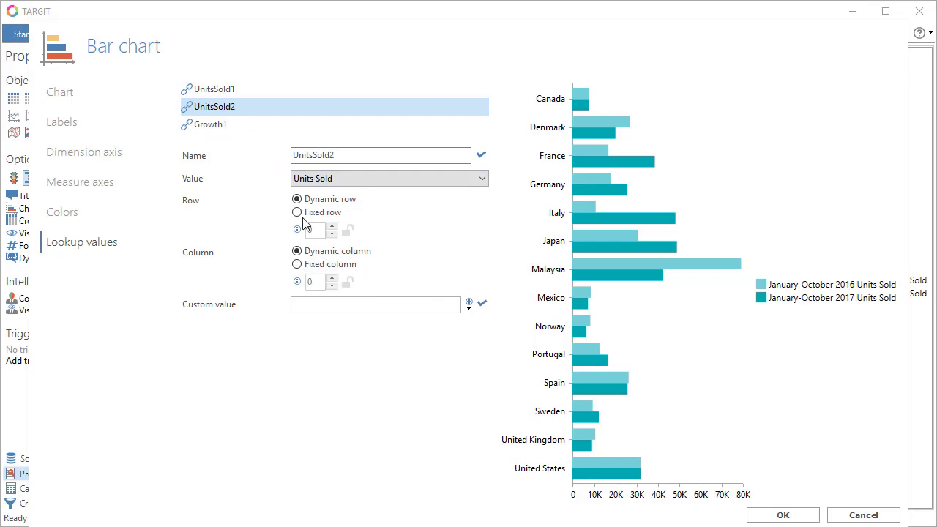
{"action": "left_click", "coordinate": [298, 265]}
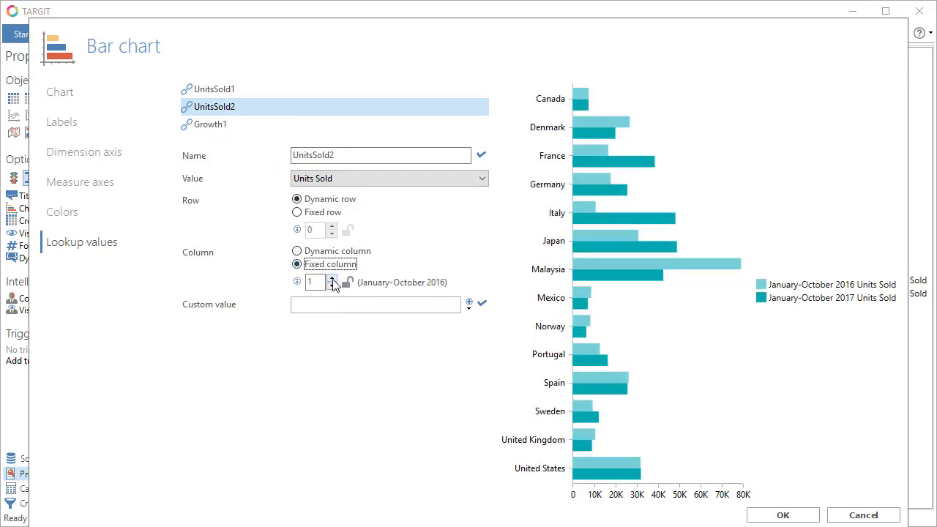
{"action": "left_click", "coordinate": [332, 279]}
{"action": "mouse_move", "coordinate": [585, 212]}
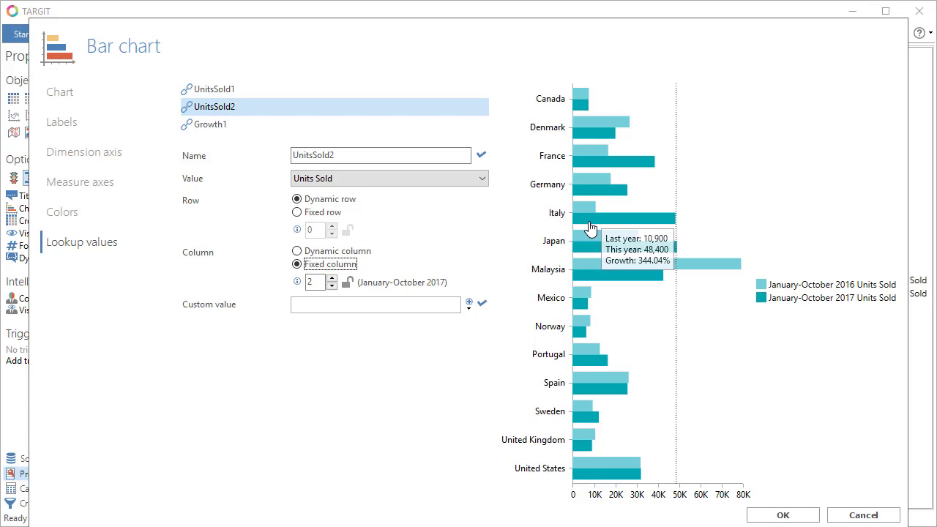
Change the mouse-over label font to the recently used Arial, 12, bold and apply the bar chart properties
{"action": "left_click", "coordinate": [76, 129]}
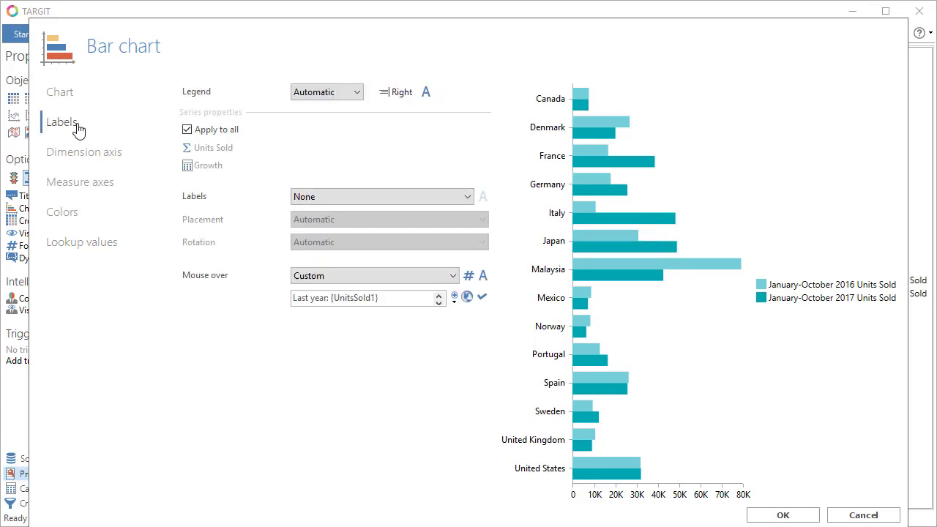
{"action": "left_click", "coordinate": [483, 277]}
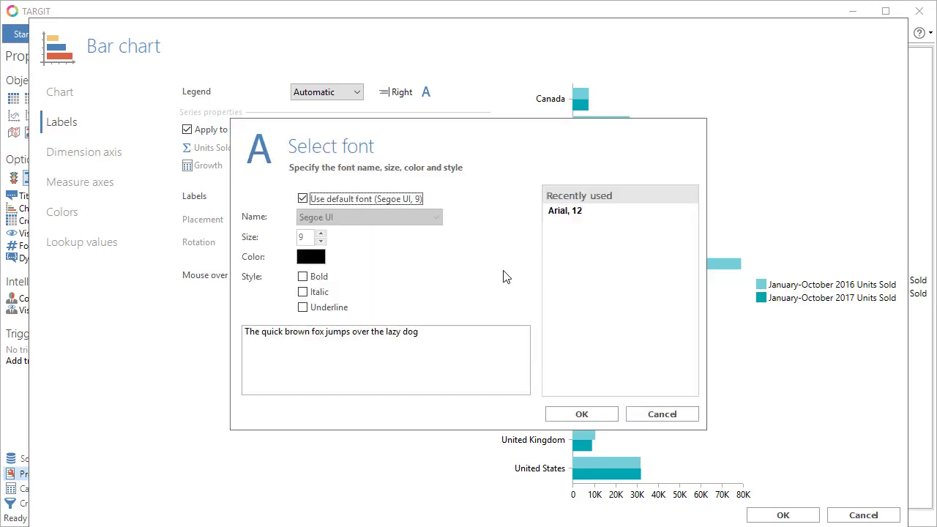
{"action": "left_click", "coordinate": [563, 211]}
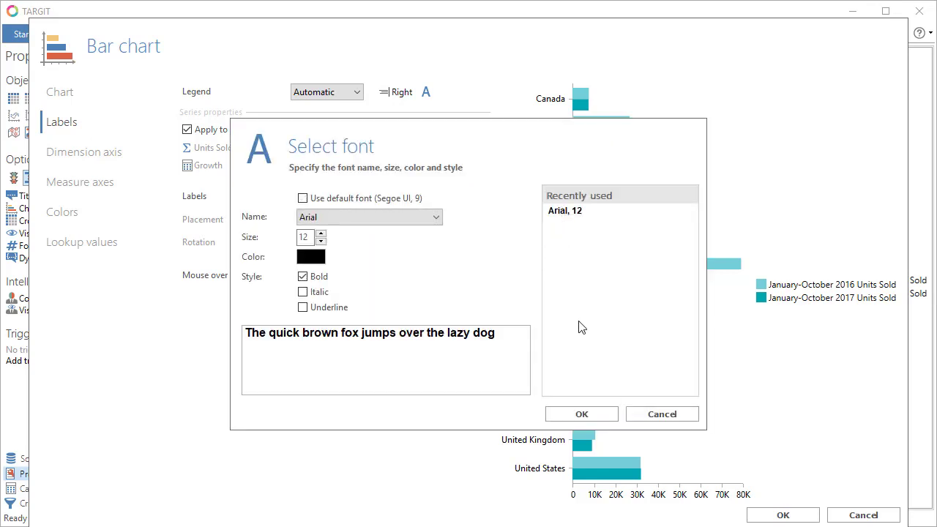
{"action": "left_click", "coordinate": [581, 414]}
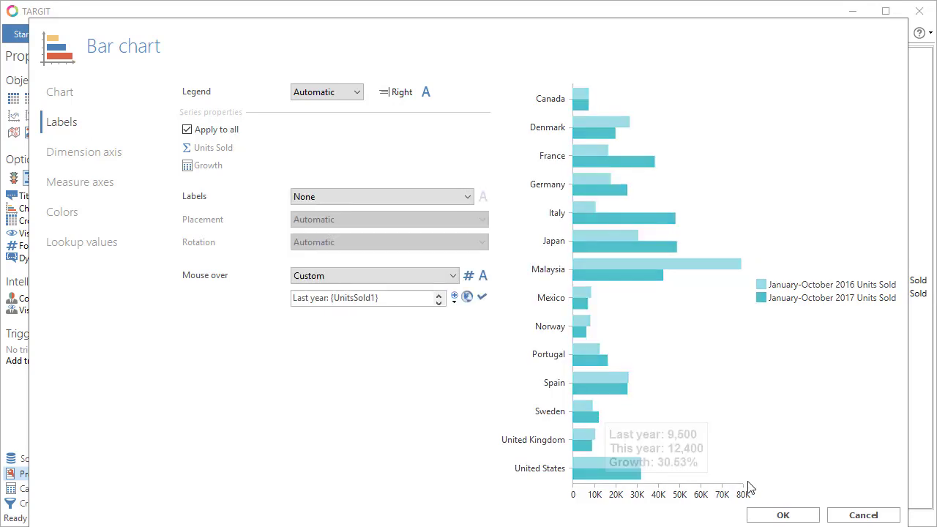
{"action": "left_click", "coordinate": [784, 516]}
{"action": "mouse_move", "coordinate": [463, 282]}
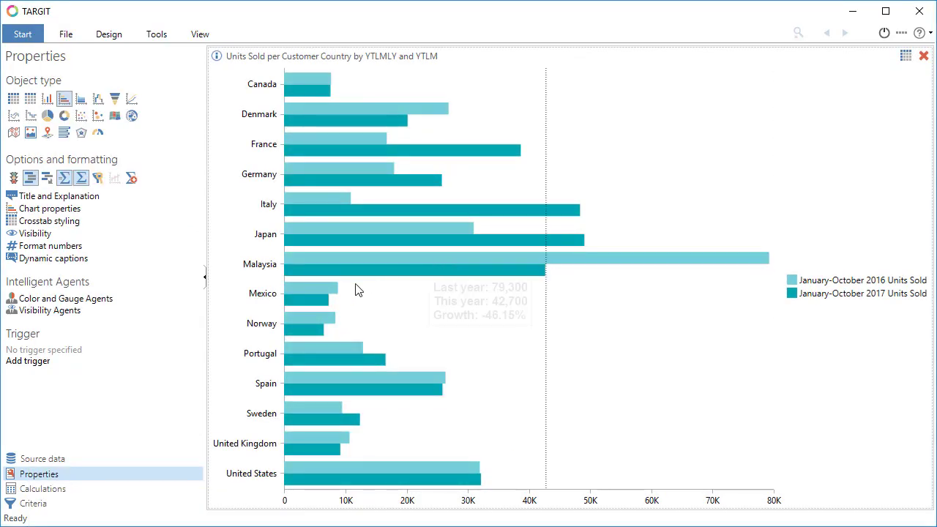
{"action": "mouse_move", "coordinate": [329, 291]}
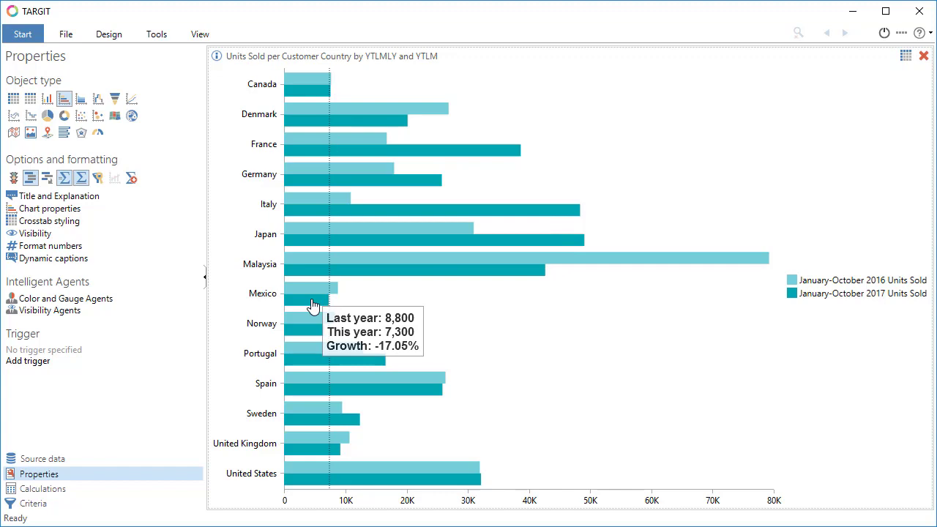
{"action": "mouse_move", "coordinate": [315, 330]}
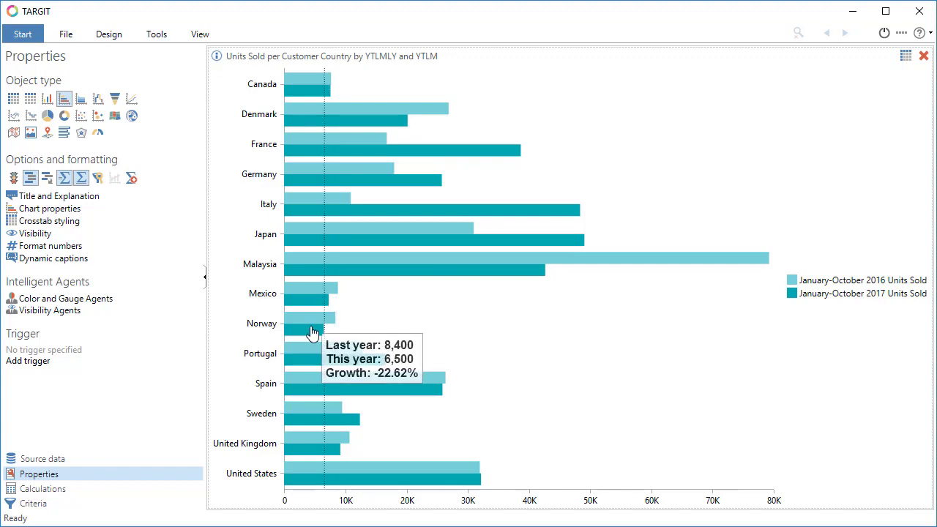